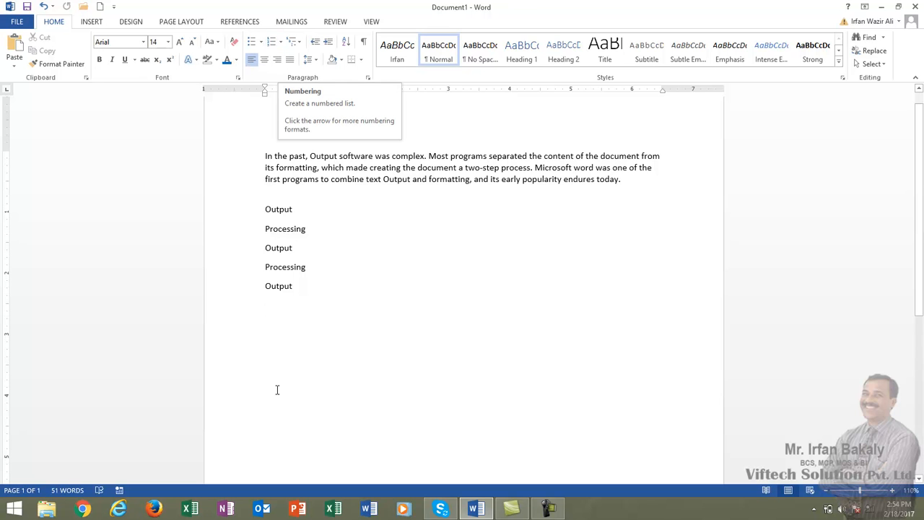
- Apply the arrowhead bullet style to the five Output and Processing lines below the paragraph
{"action": "left_click_drag", "start_coordinate": [263, 210], "coordinate": [283, 283]}
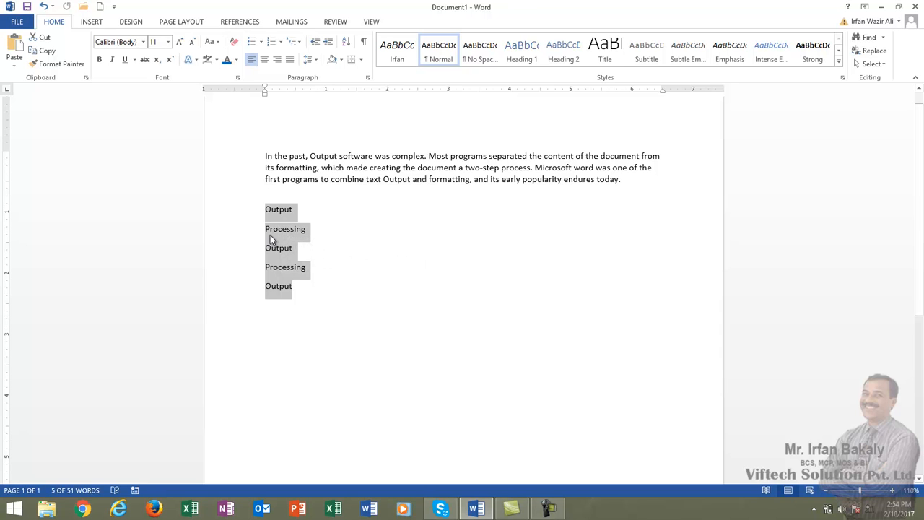
{"action": "left_click", "coordinate": [261, 43]}
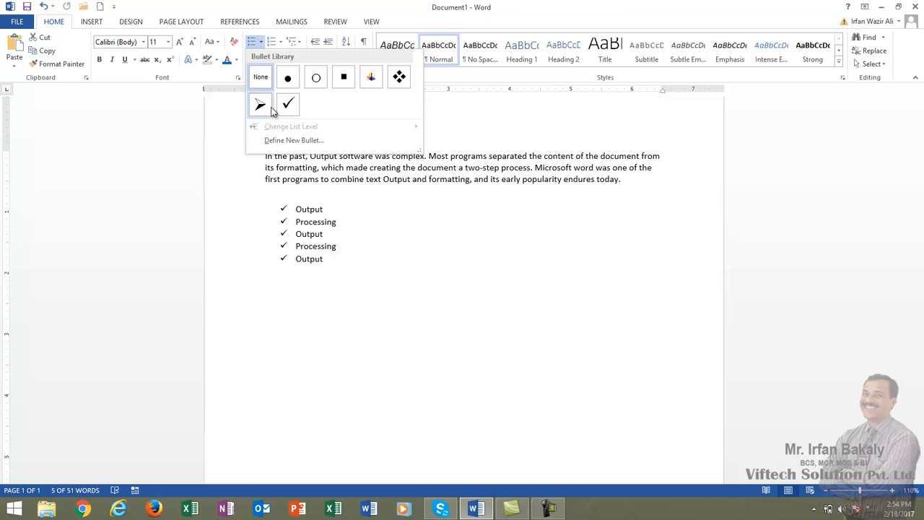
{"action": "left_click", "coordinate": [261, 106]}
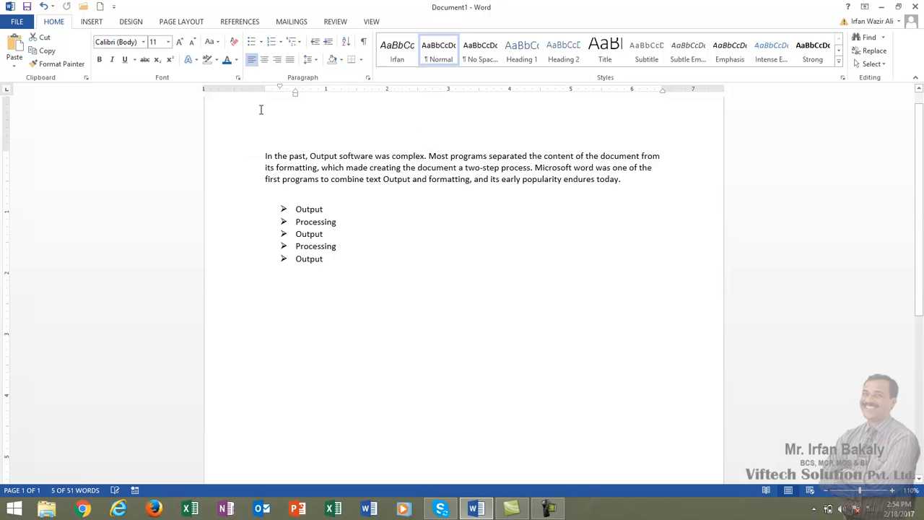
{"action": "left_click", "coordinate": [334, 295]}
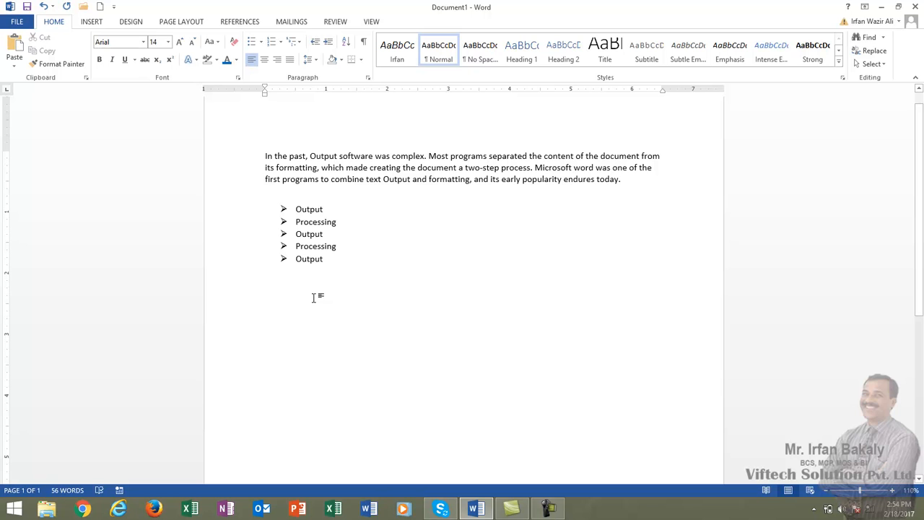
- Start a numbered list in the 1) 2) 3) format below the arrow-bulleted list, separated from it by blank space
{"action": "left_click", "coordinate": [281, 43]}
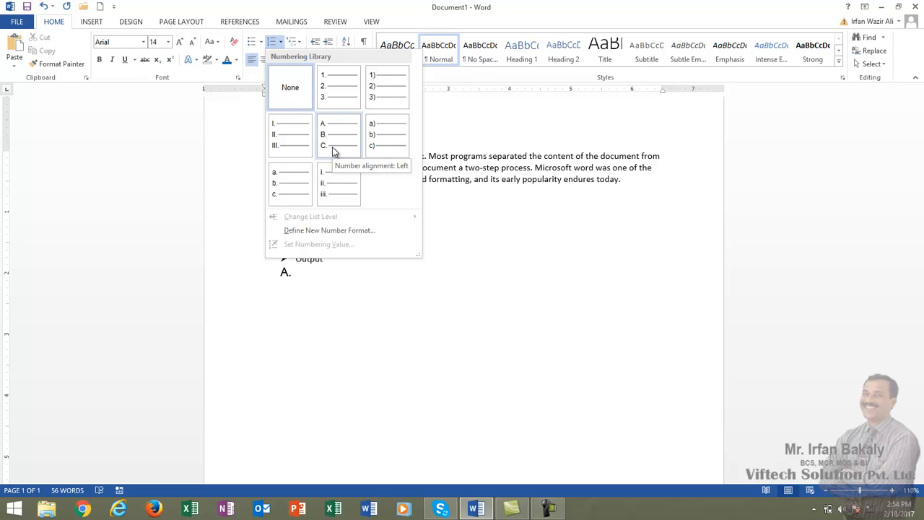
{"action": "left_click", "coordinate": [385, 93]}
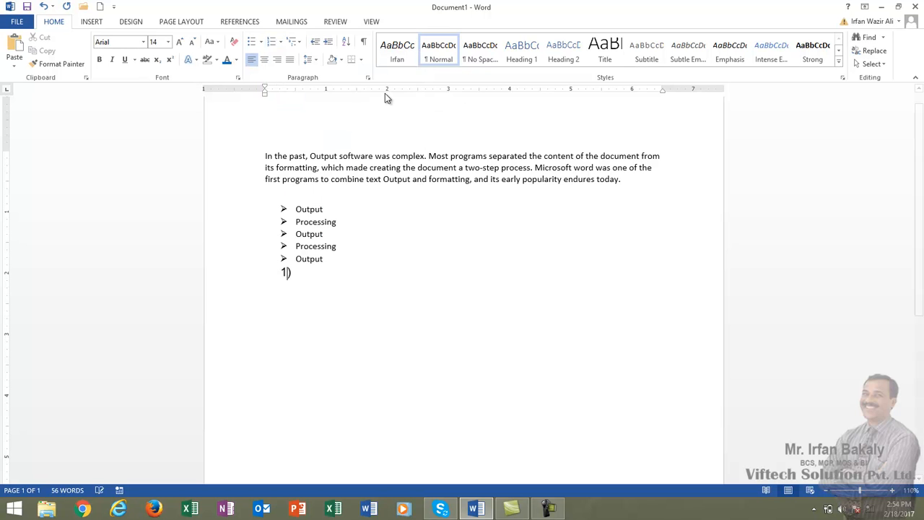
{"action": "left_click", "coordinate": [353, 258]}
{"action": "key", "text": "Return"}
{"action": "key", "text": "Return"}
{"action": "key", "text": "Down"}
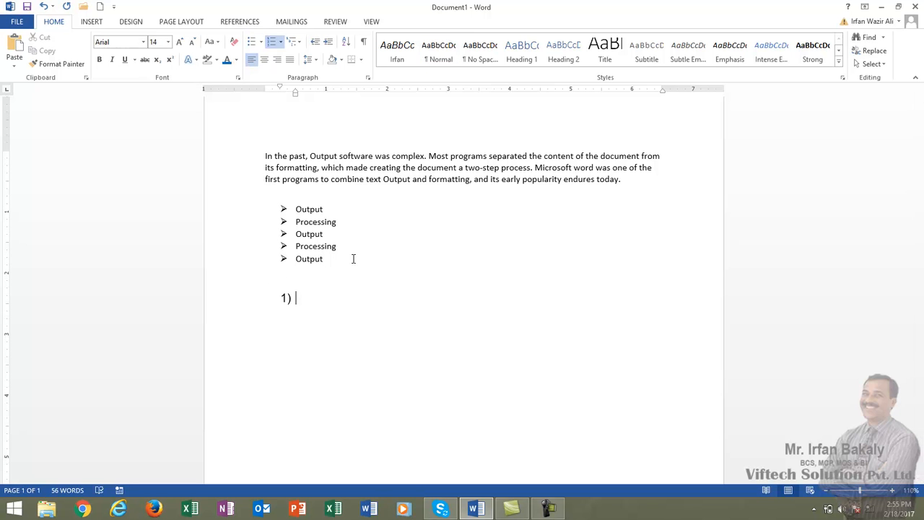
- Enter four people's first names as items 1) to 4) of the numbered list
{"action": "type", "text": "Sale"}
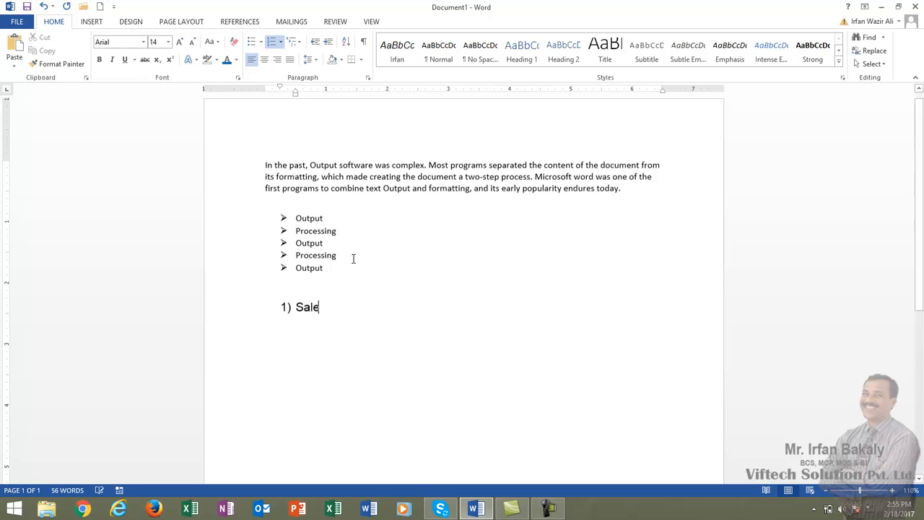
{"action": "type", "text": "em"}
{"action": "key", "text": "Return"}
{"action": "type", "text": "Fahad"}
{"action": "key", "text": "Return"}
{"action": "type", "text": "Wasim"}
{"action": "key", "text": "Return"}
{"action": "type", "text": "R"}
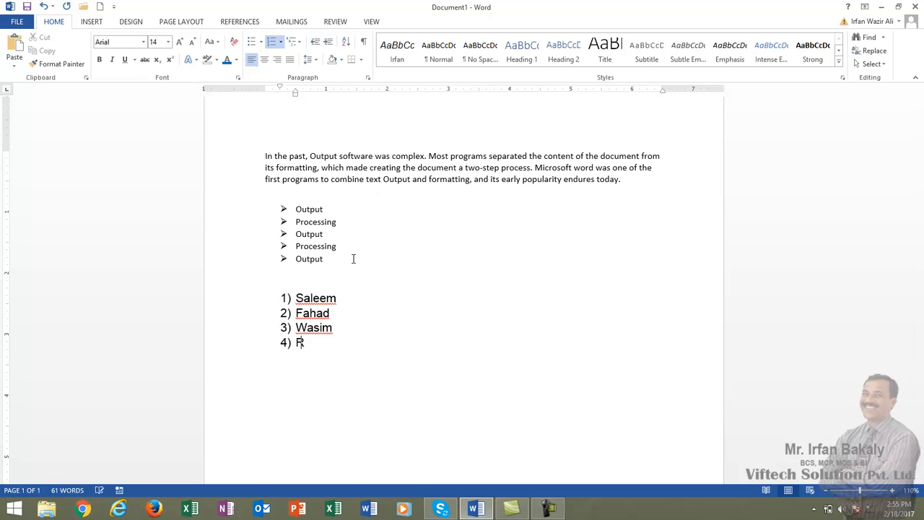
{"action": "type", "text": "izwan"}
{"action": "key", "text": "Return"}
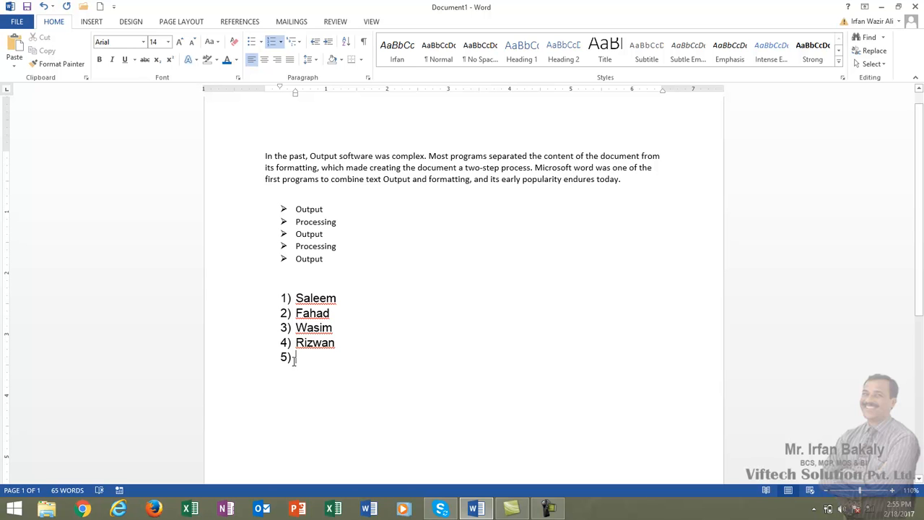
- End the numbered list after the fourth name and add a blank line beneath it
{"action": "key", "text": "Return"}
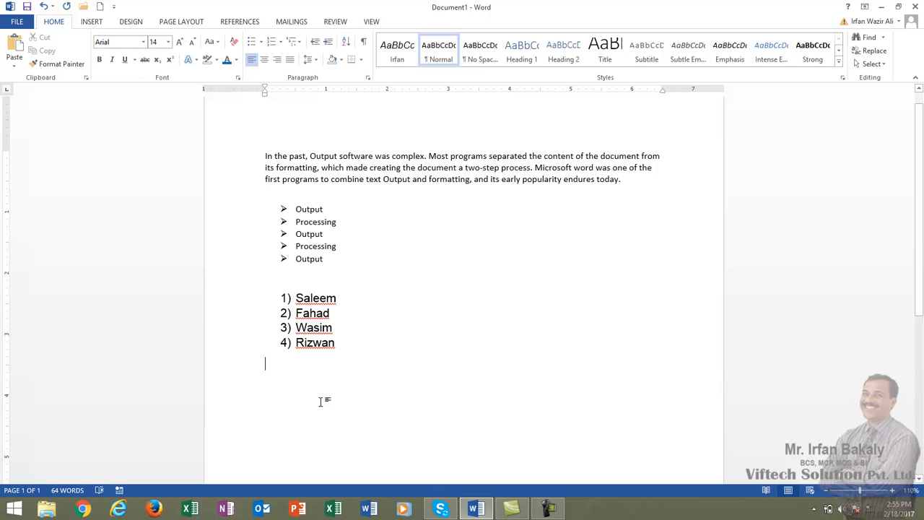
{"action": "key", "text": "ctrl+z"}
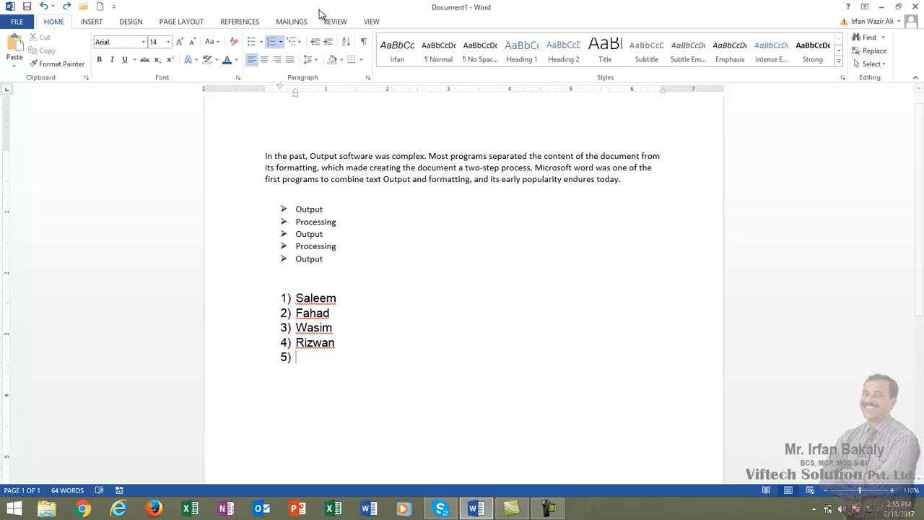
{"action": "left_click", "coordinate": [272, 45]}
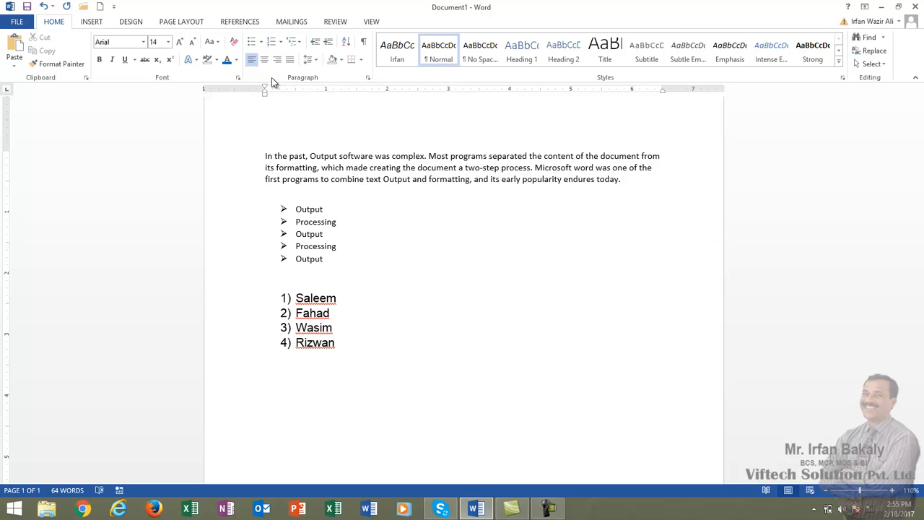
{"action": "key", "text": "Return"}
- Start a round-bulleted list below the numbered names with the items Pen and Paper
{"action": "left_click", "coordinate": [261, 42]}
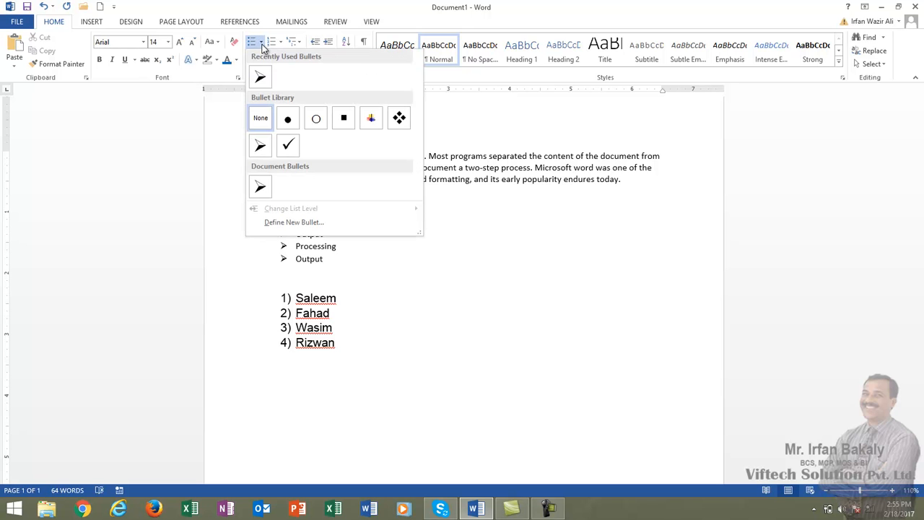
{"action": "left_click", "coordinate": [296, 121]}
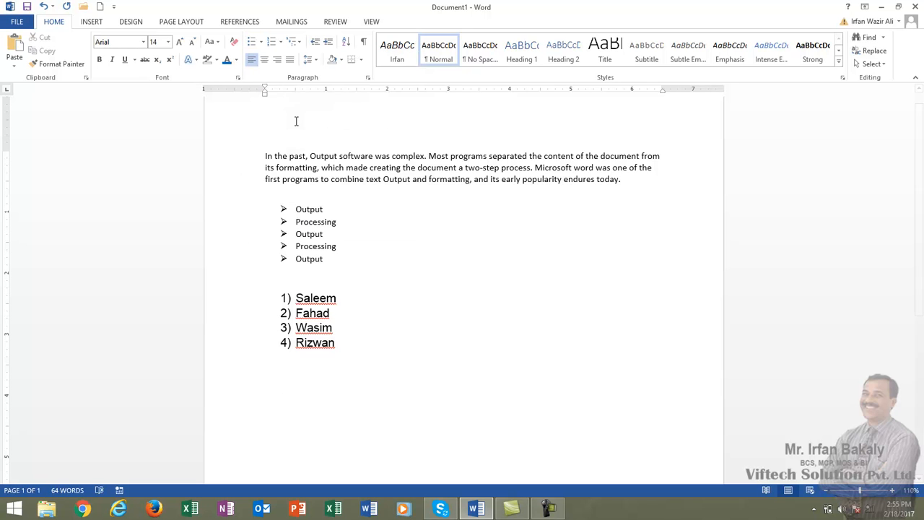
{"action": "type", "text": "Pen"}
{"action": "key", "text": "Return"}
{"action": "type", "text": "Paper"}
{"action": "key", "text": "Return"}
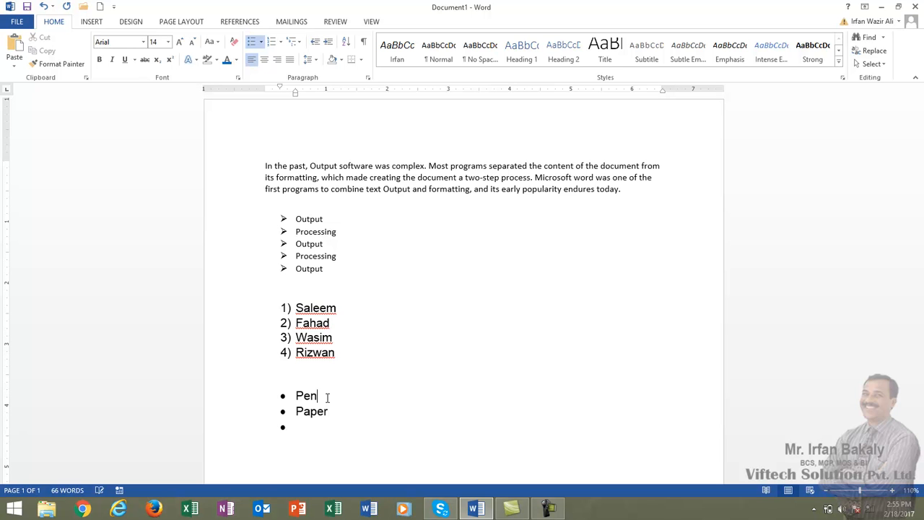
{"action": "left_click", "coordinate": [327, 398]}
{"action": "type", "text": "Pencil"}
{"action": "key", "text": "BackSpace"}
{"action": "key", "text": "BackSpace"}
{"action": "key", "text": "BackSpace"}
{"action": "key", "text": "BackSpace"}
{"action": "key", "text": "BackSpace"}
{"action": "key", "text": "BackSpace"}
- Add Pencils as the third bullet and change the first two items to Pens and Papers
{"action": "key", "text": "Down"}
{"action": "key", "text": "Down"}
{"action": "type", "text": "Pencils"}
{"action": "key", "text": "Up"}
{"action": "type", "text": "s"}
{"action": "key", "text": "Up"}
{"action": "type", "text": "s"}
- End the bulleted list after Pencils and add blank lines beneath it
{"action": "left_click", "coordinate": [289, 457]}
{"action": "key", "text": "Right"}
{"action": "key", "text": "End"}
{"action": "key", "text": "Return"}
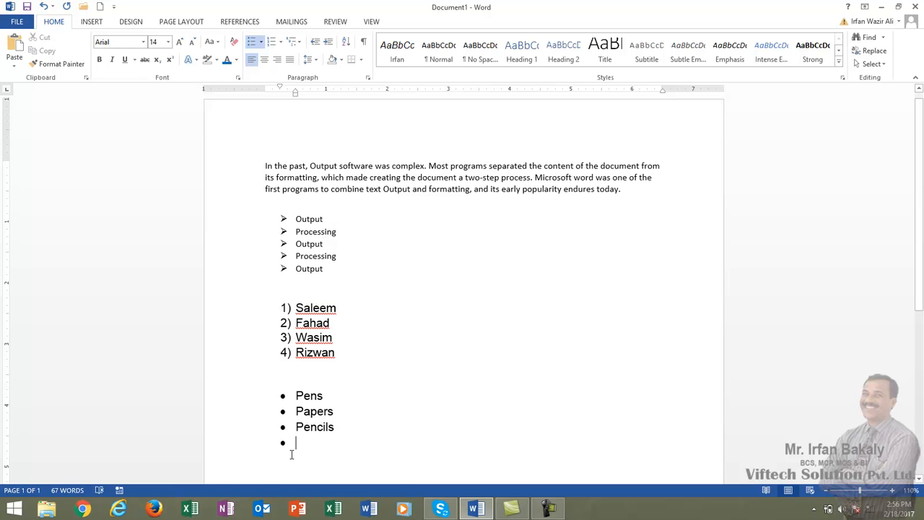
{"action": "key", "text": "Return"}
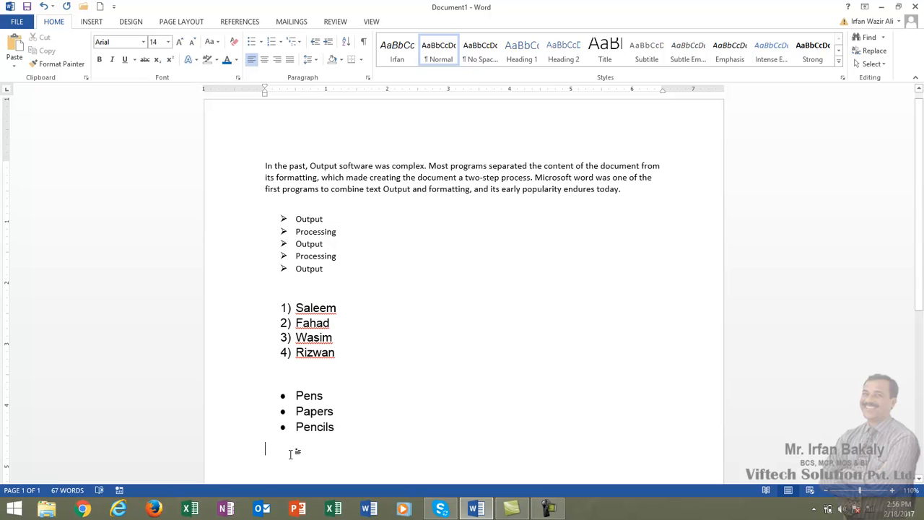
{"action": "key", "text": "ctrl+z"}
{"action": "left_click", "coordinate": [252, 45]}
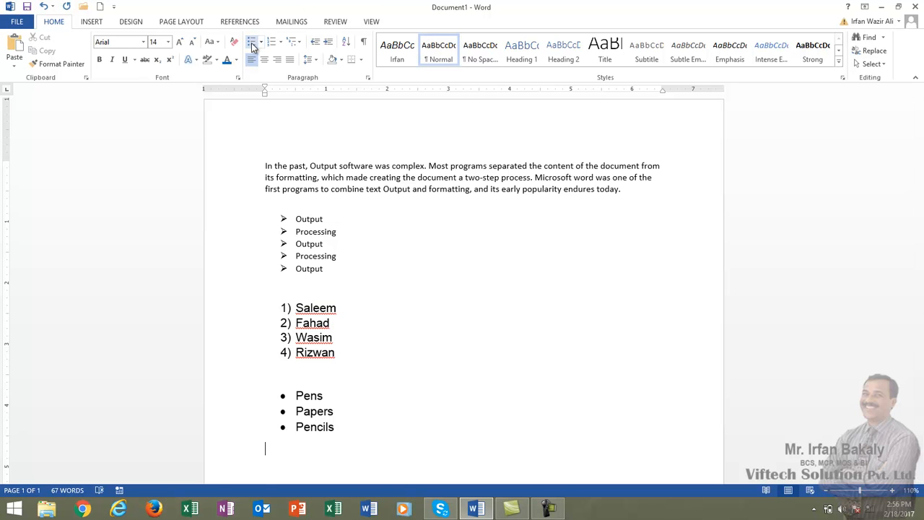
{"action": "key", "text": "Return"}
{"action": "key", "text": "Return"}
{"action": "key", "text": "Return"}
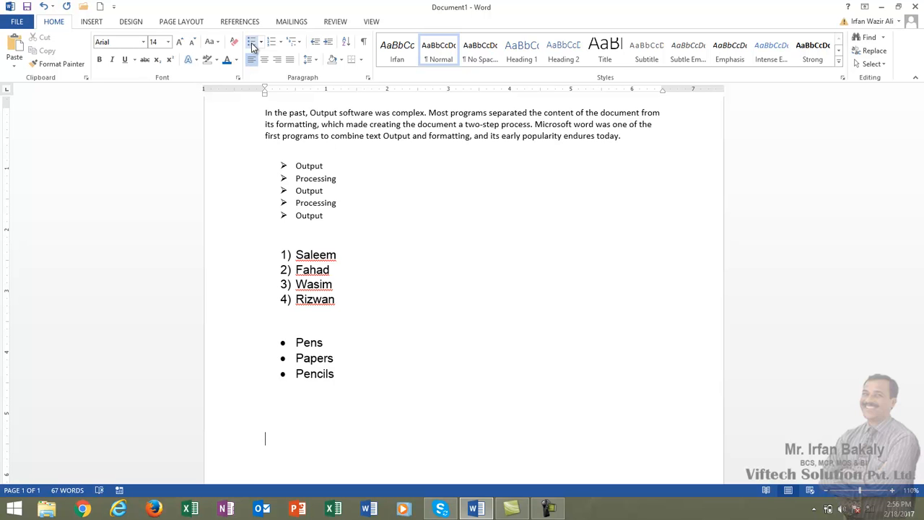
- Insert an empty bullet below Pens and increase its indent to make it a second-level item
{"action": "key", "text": "Up"}
{"action": "key", "text": "Up"}
{"action": "key", "text": "Up"}
{"action": "key", "text": "Up"}
{"action": "key", "text": "Up"}
{"action": "key", "text": "End"}
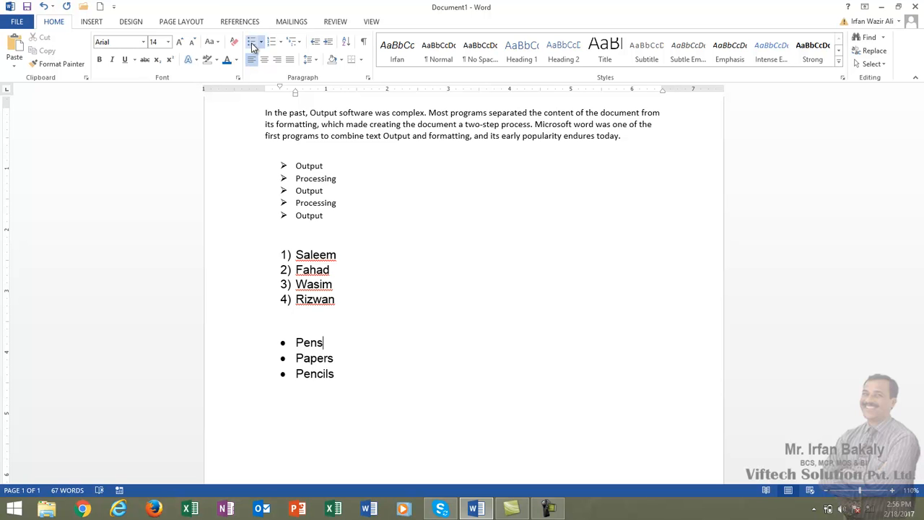
{"action": "key", "text": "Return"}
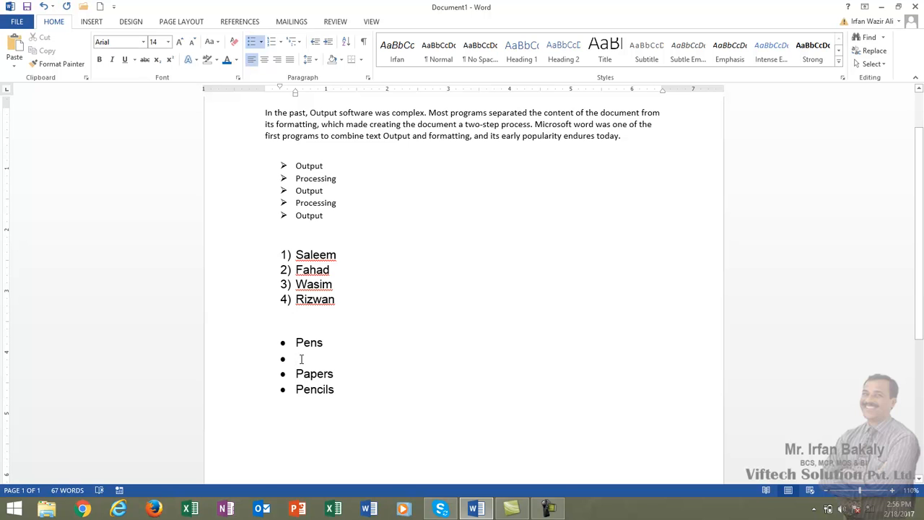
{"action": "left_click", "coordinate": [301, 358]}
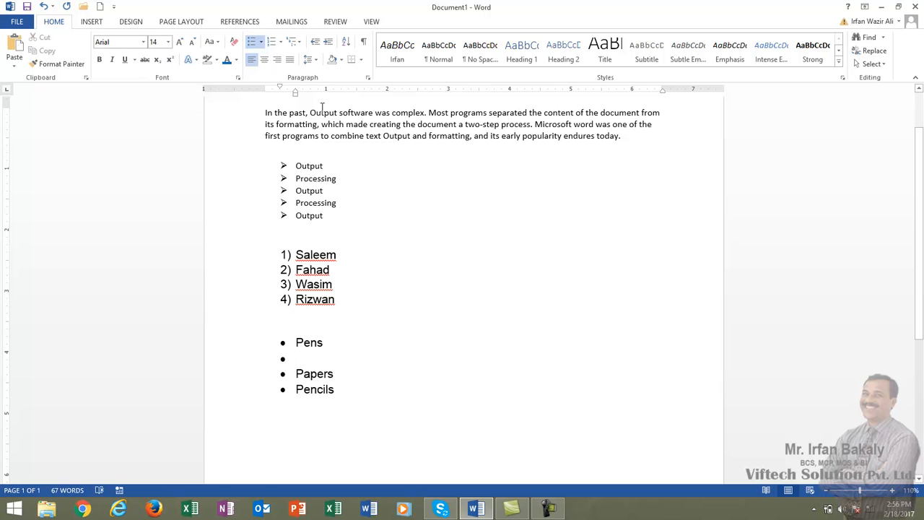
{"action": "left_click", "coordinate": [329, 45]}
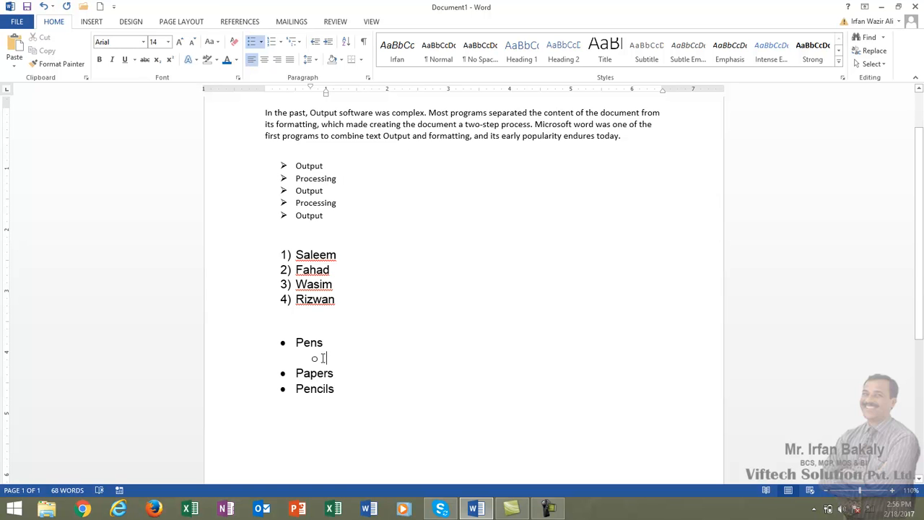
- Enter Black and Blue as sub-items under Pens
{"action": "type", "text": "Black"}
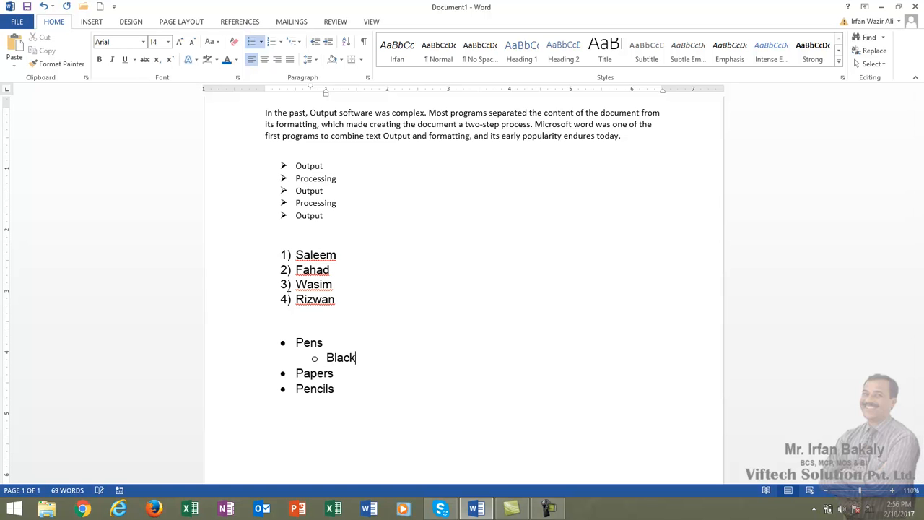
{"action": "key", "text": "Return"}
{"action": "type", "text": "Blue"}
{"action": "key", "text": "Return"}
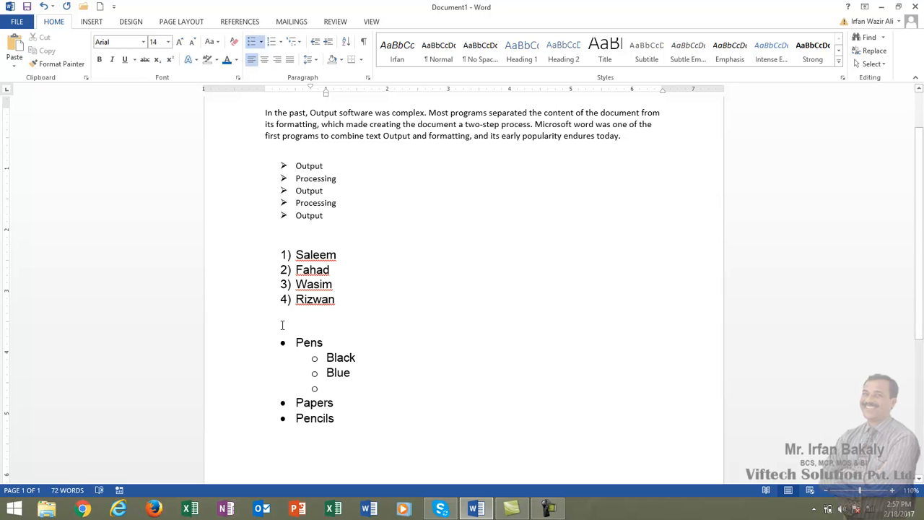
- Decrease the indent of the empty bullet below Blue and remove that bullet
{"action": "key", "text": "ctrl+z"}
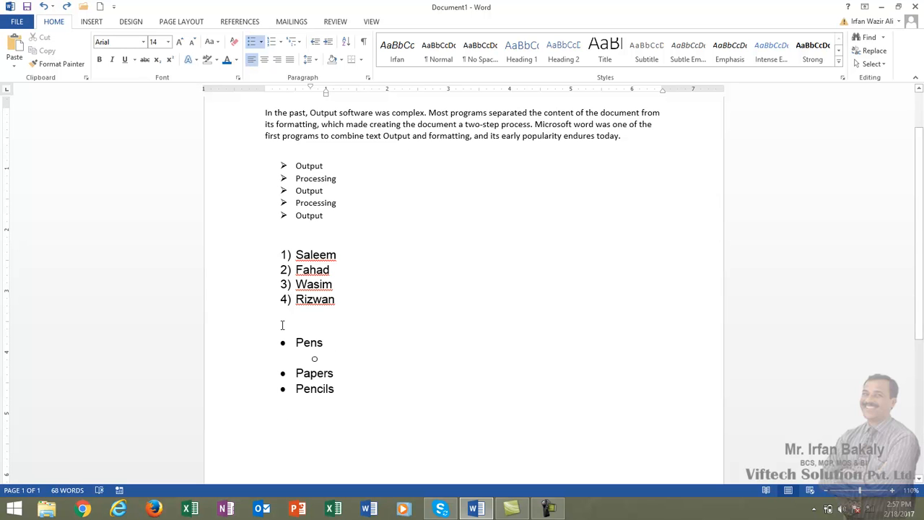
{"action": "key", "text": "ctrl+y"}
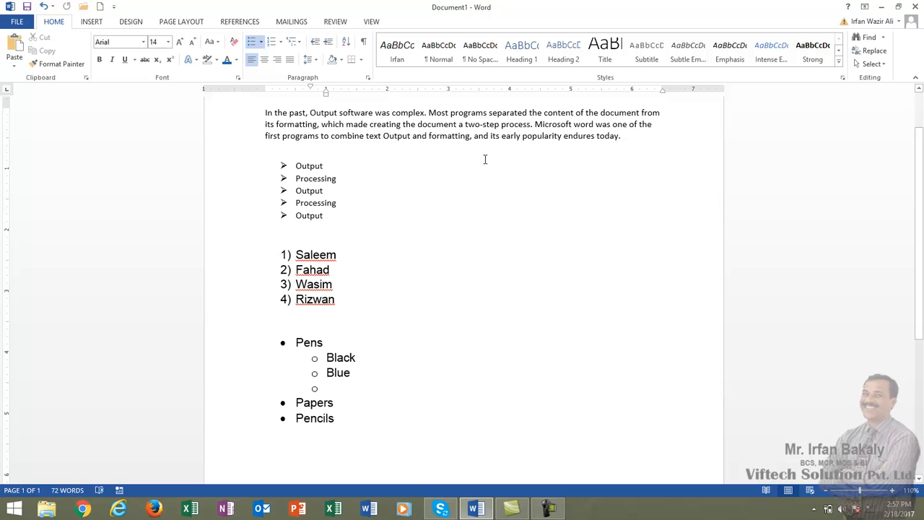
{"action": "left_click", "coordinate": [315, 41]}
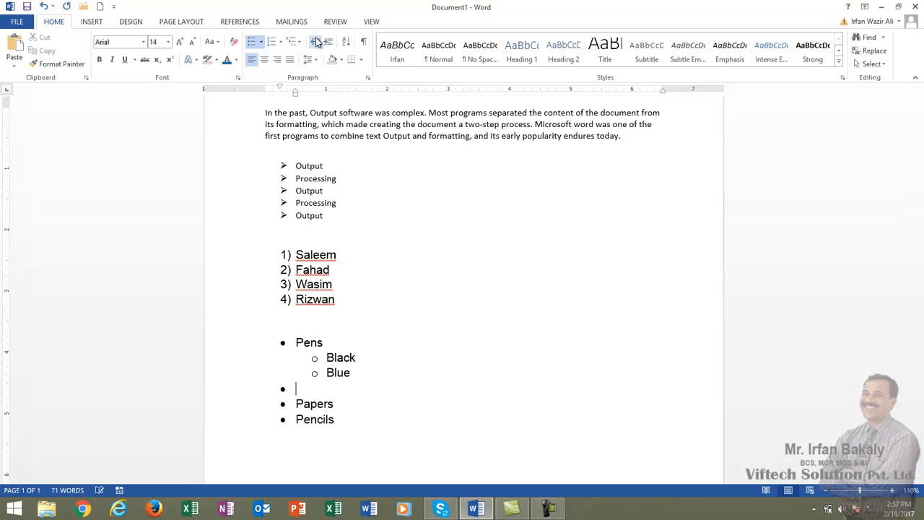
{"action": "key", "text": "Delete"}
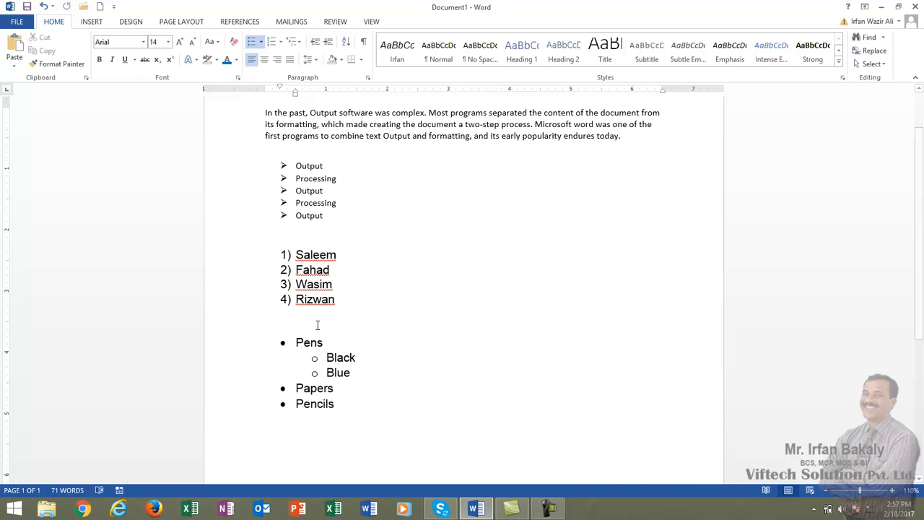
- Add the indented sub-items A3 and A4 under Papers
{"action": "key", "text": "Right"}
{"action": "key", "text": "Right"}
{"action": "key", "text": "Right"}
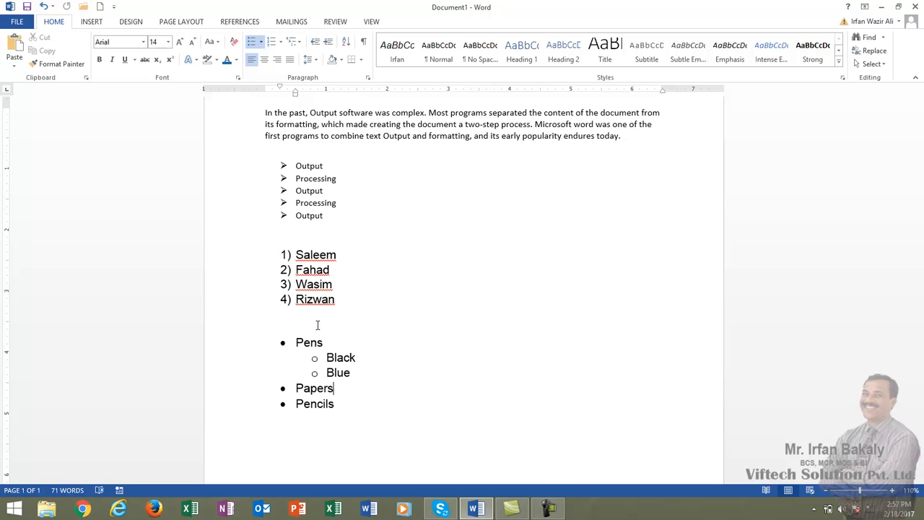
{"action": "key", "text": "Left"}
{"action": "key", "text": "Return"}
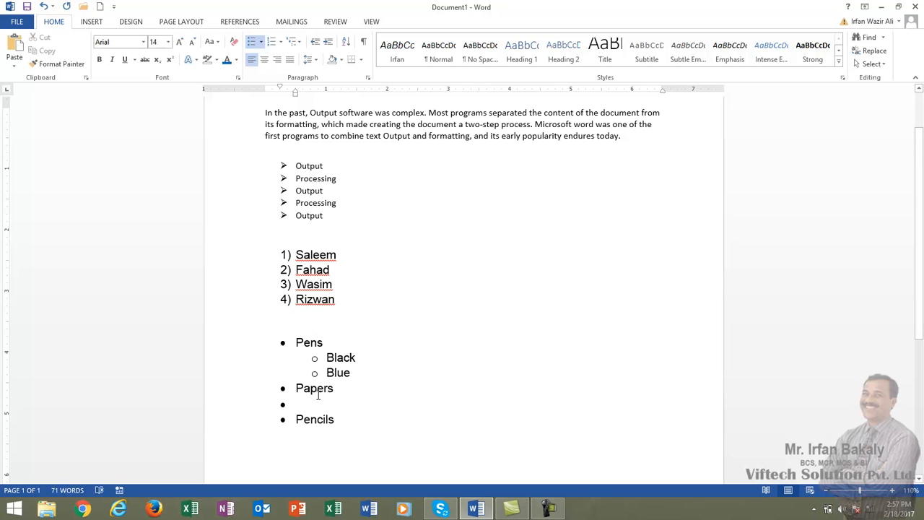
{"action": "left_click", "coordinate": [328, 43]}
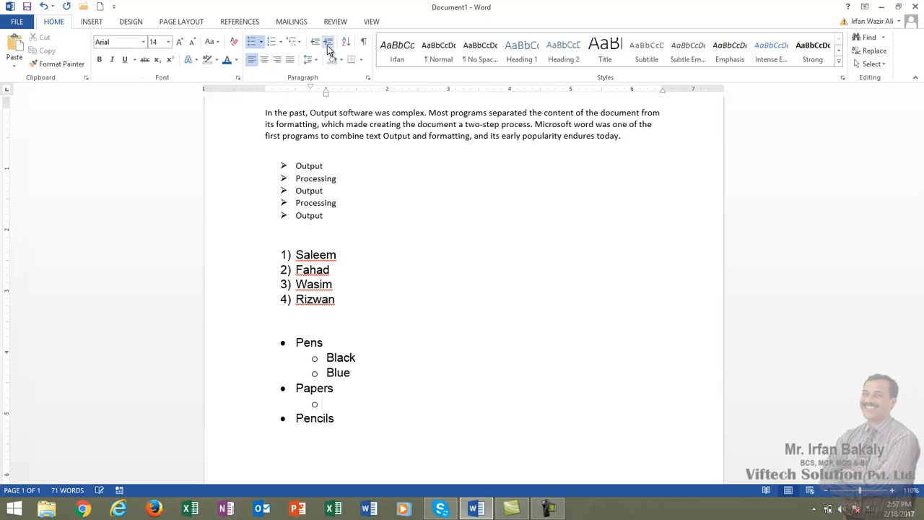
{"action": "type", "text": "A3"}
{"action": "key", "text": "Return"}
{"action": "type", "text": "A4"}
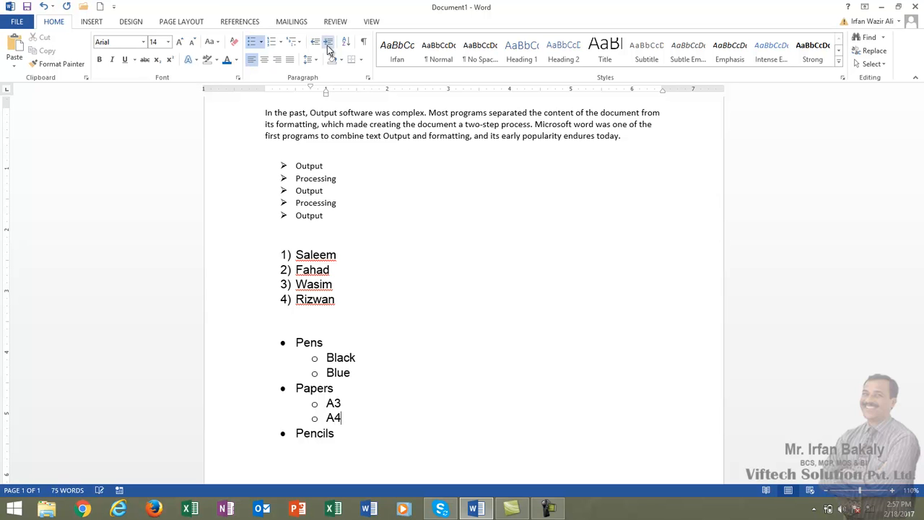
- Add a new line below Pencils and turn off its bullet to end the list
{"action": "key", "text": "Down"}
{"action": "key", "text": "Return"}
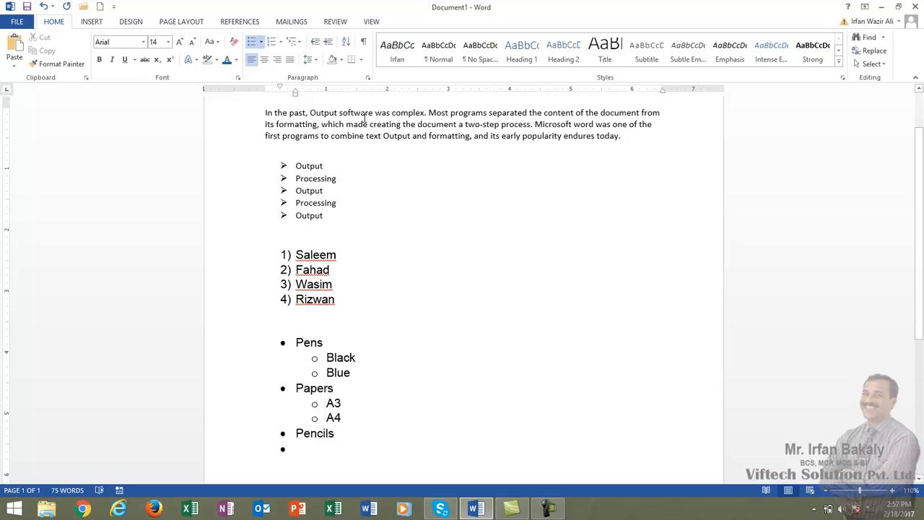
{"action": "left_click", "coordinate": [252, 45]}
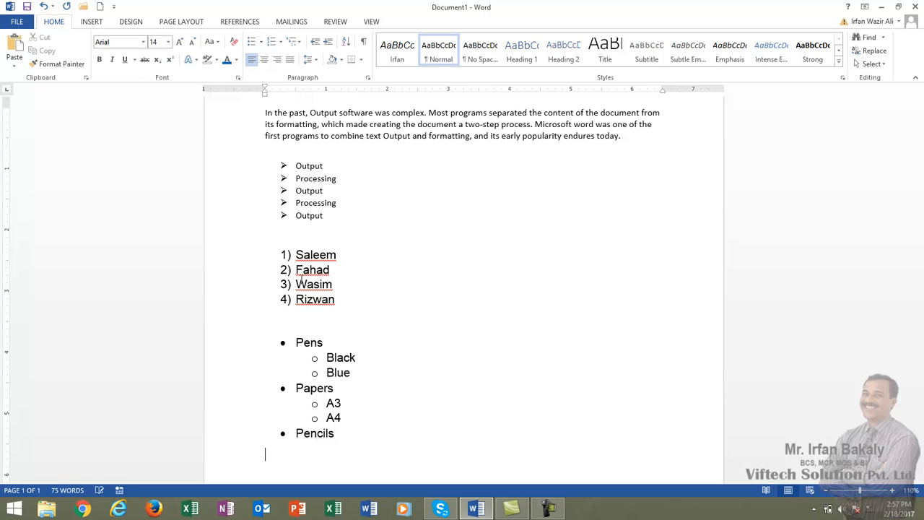